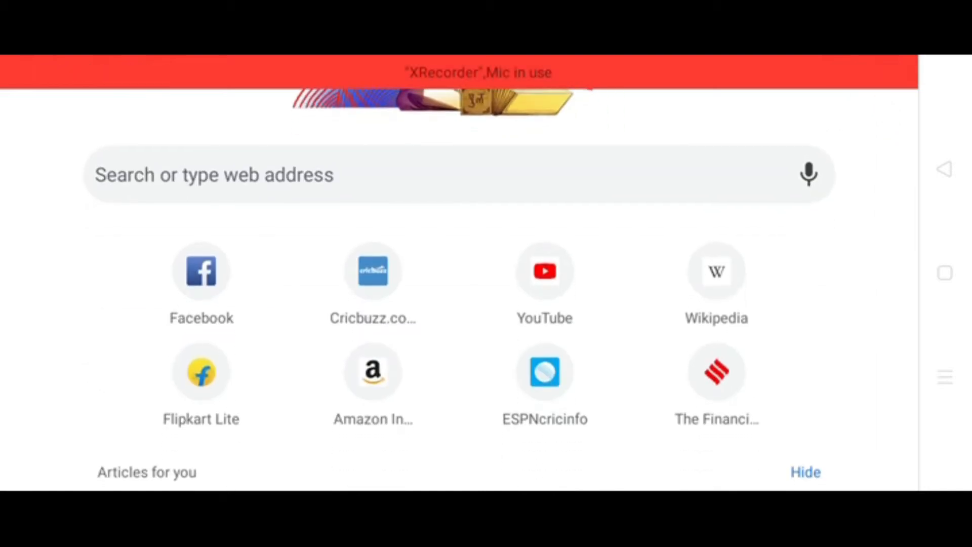
# Search Google for "animated man face" and show the image results.
pyautogui.click(389, 175)
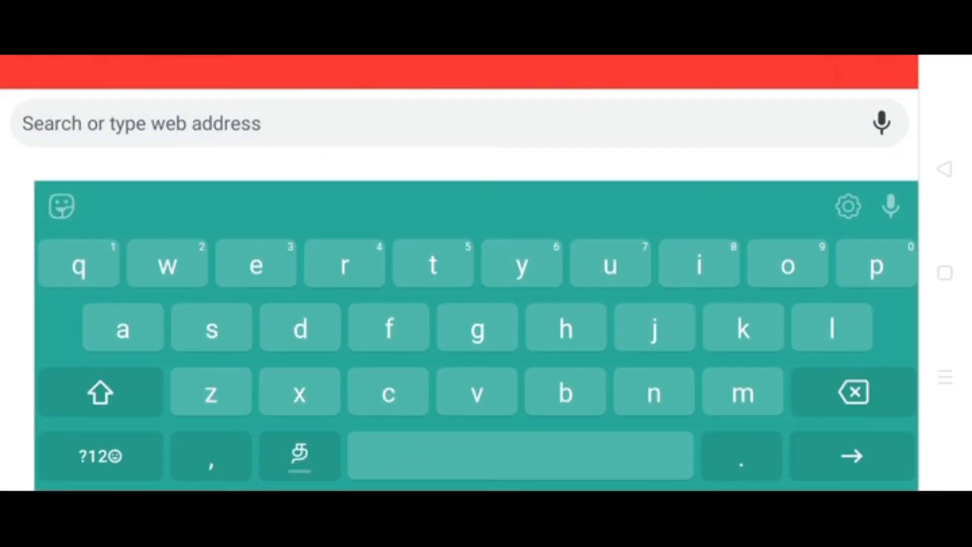
pyautogui.write('a')
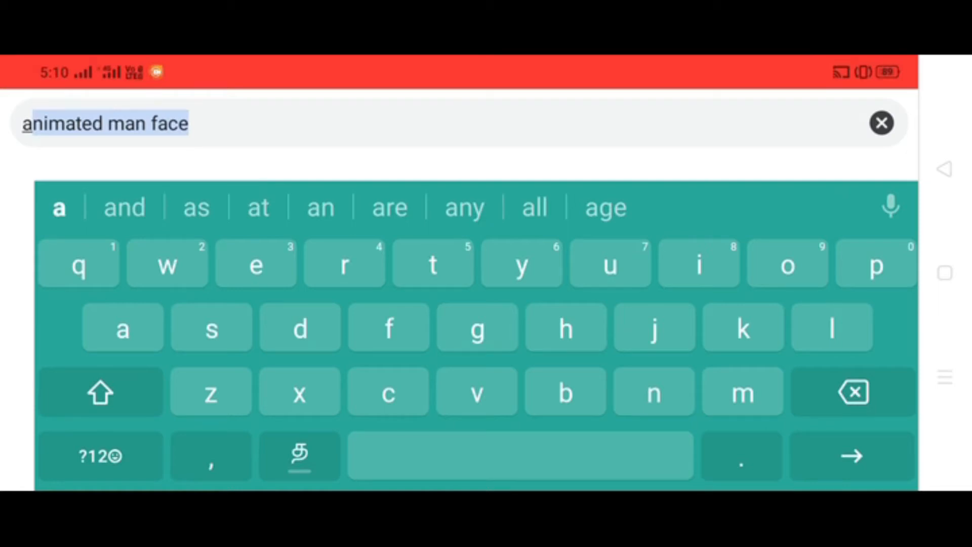
pyautogui.click(189, 123)
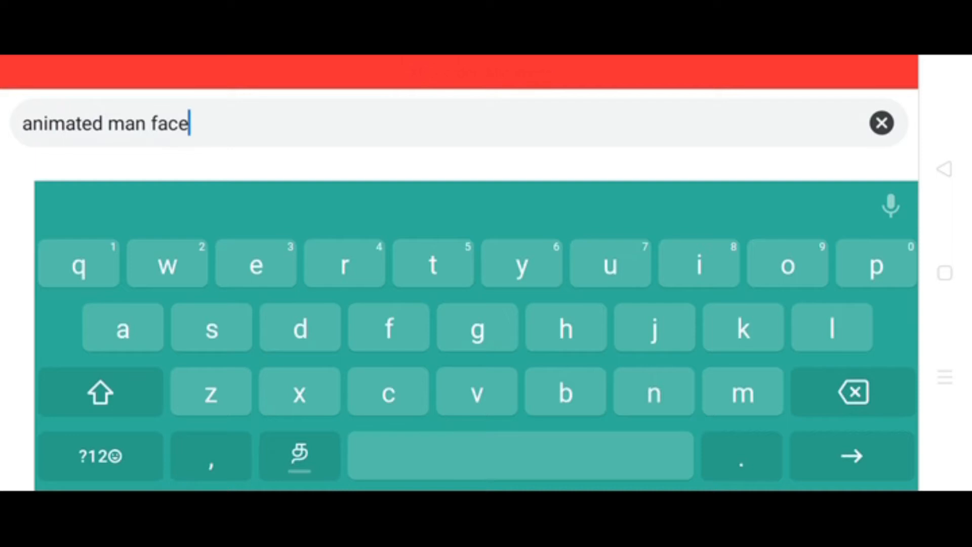
pyautogui.press('Return')
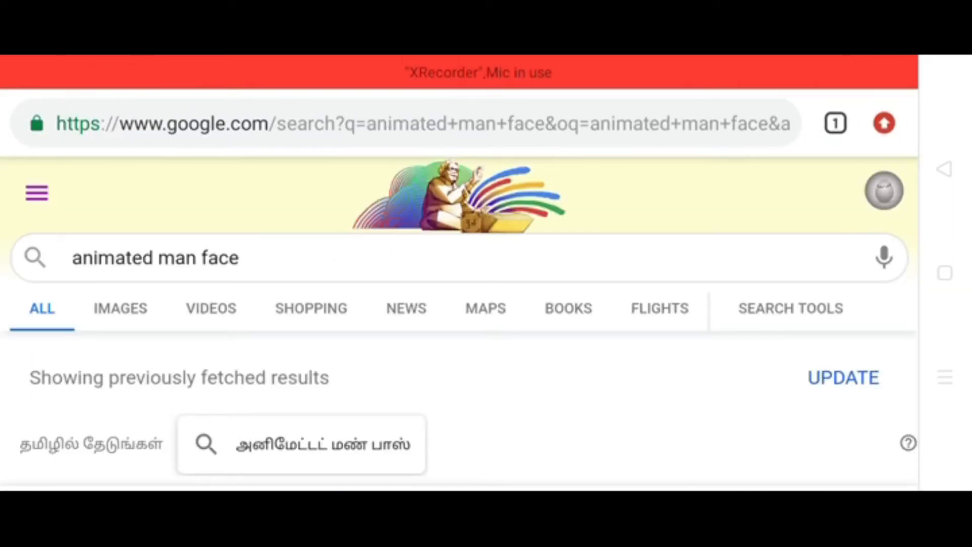
pyautogui.click(121, 308)
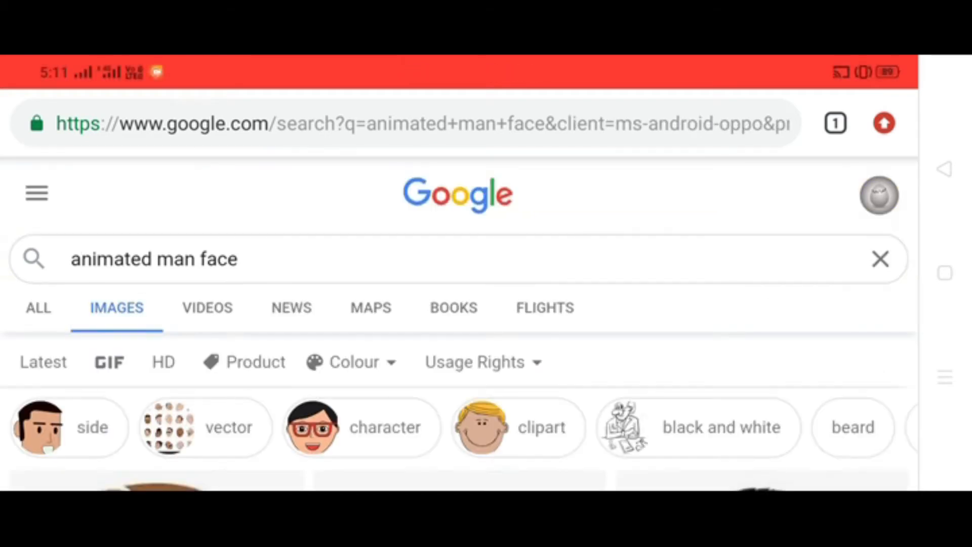
# Open the cartoon face with swept-back brown hair from the image results and download it again as a new copy.
pyautogui.scroll(-5, 459, 304)
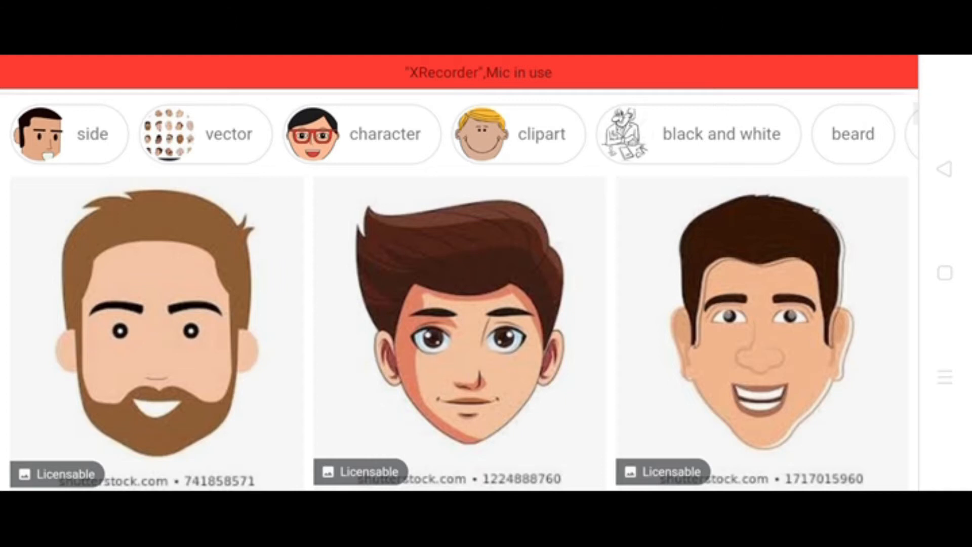
pyautogui.scroll(-2, 458, 303)
pyautogui.scroll(1, 459, 289)
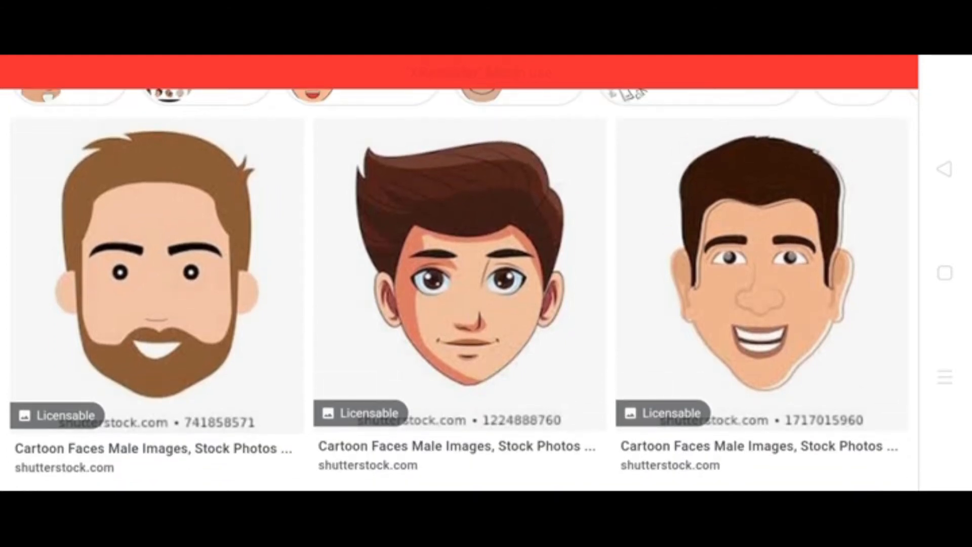
pyautogui.click(459, 263)
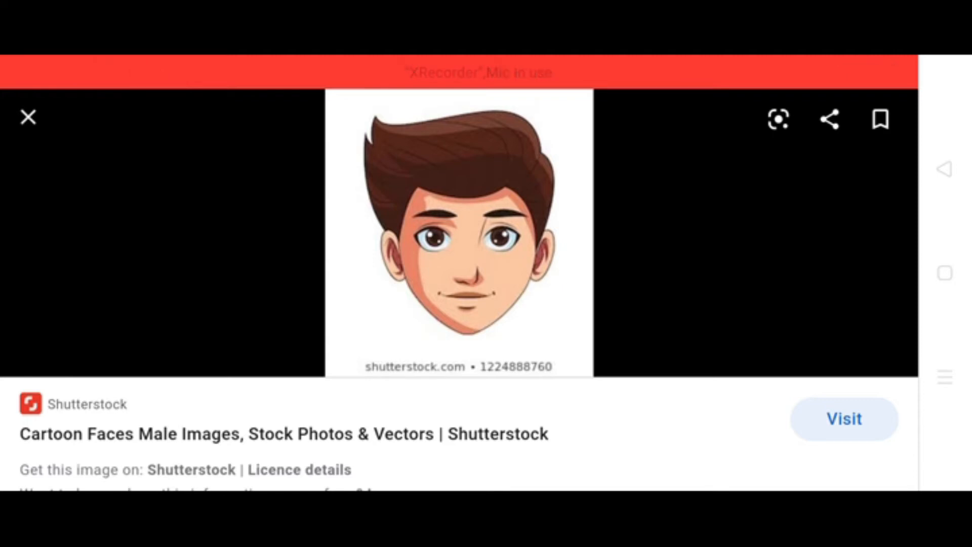
pyautogui.rightClick(459, 233)
pyautogui.click(459, 291)
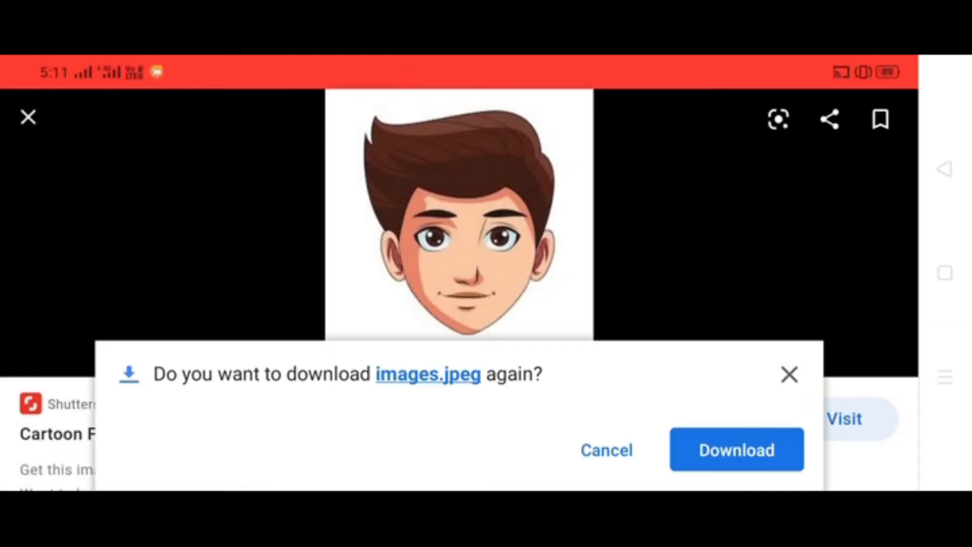
pyautogui.click(737, 449)
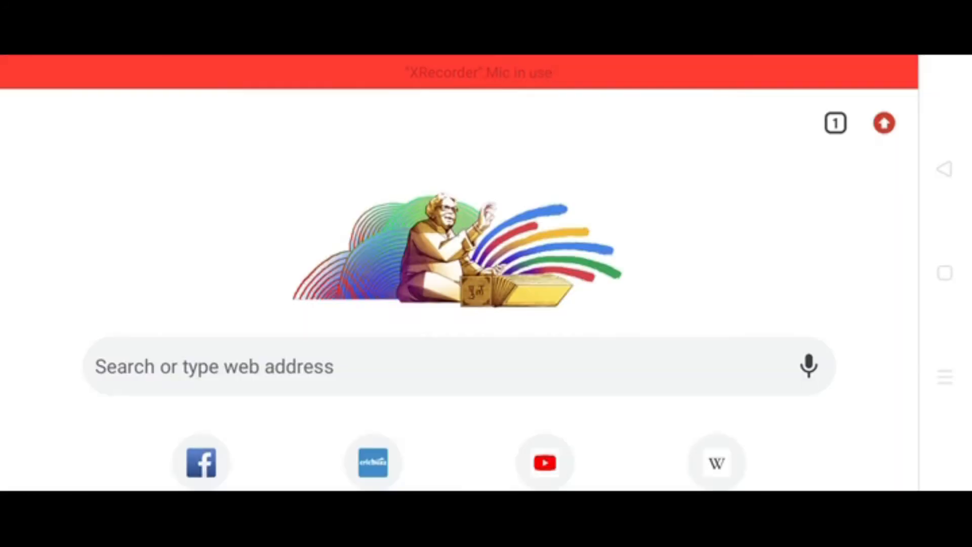
pyautogui.click(456, 365)
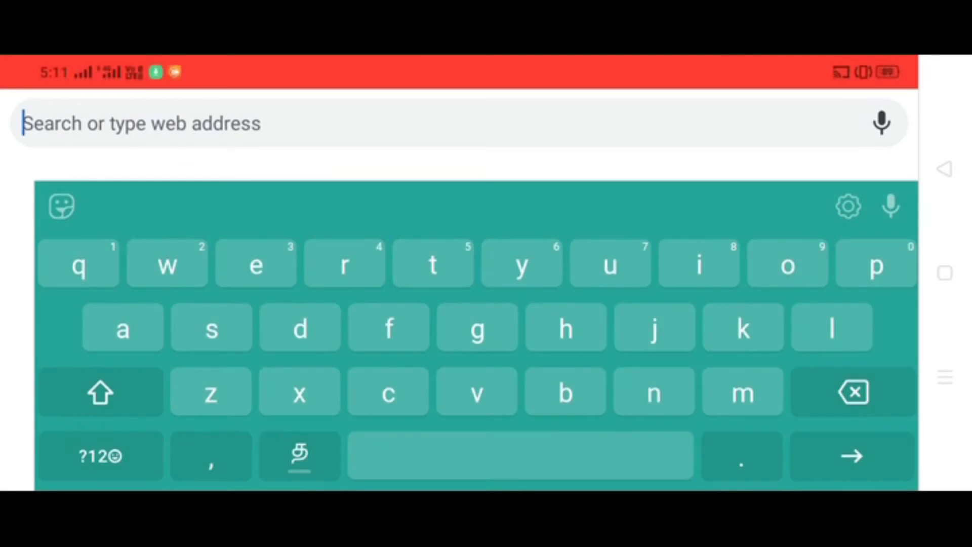
pyautogui.click(23, 123)
pyautogui.click(23, 151)
pyautogui.click(54, 122)
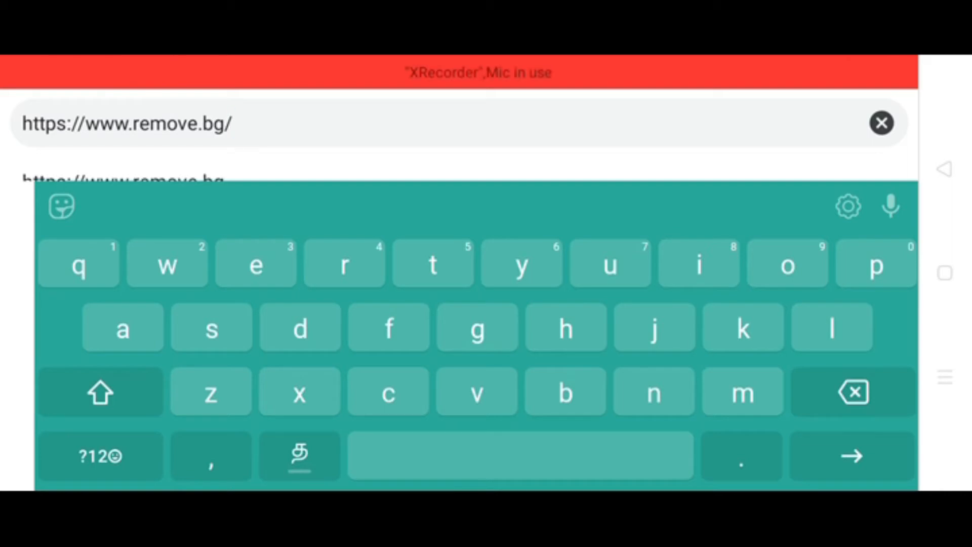
pyautogui.press('Return')
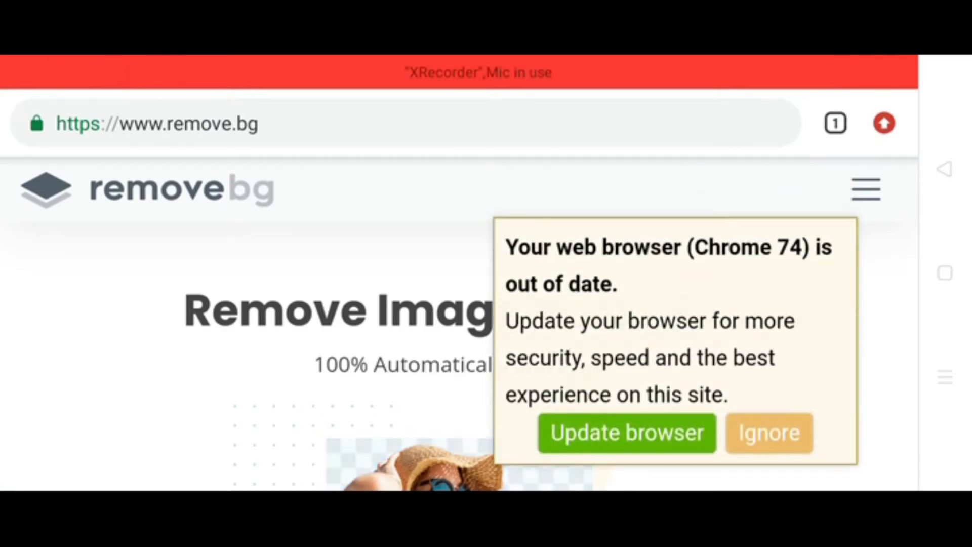
# Upload images (23).jpeg for background removal and download the resulting preview image.
pyautogui.scroll(-5, 243, 354)
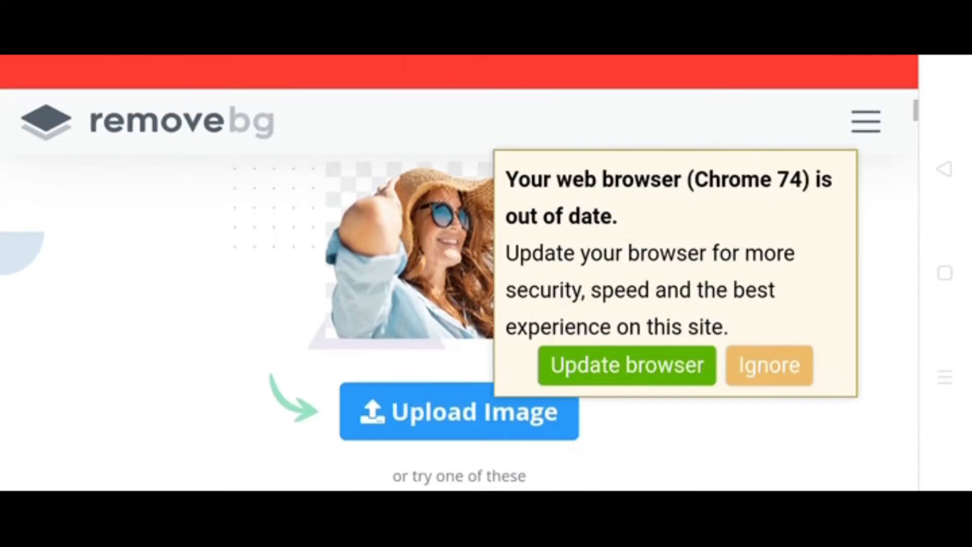
pyautogui.scroll(-3, 243, 329)
pyautogui.click(416, 244)
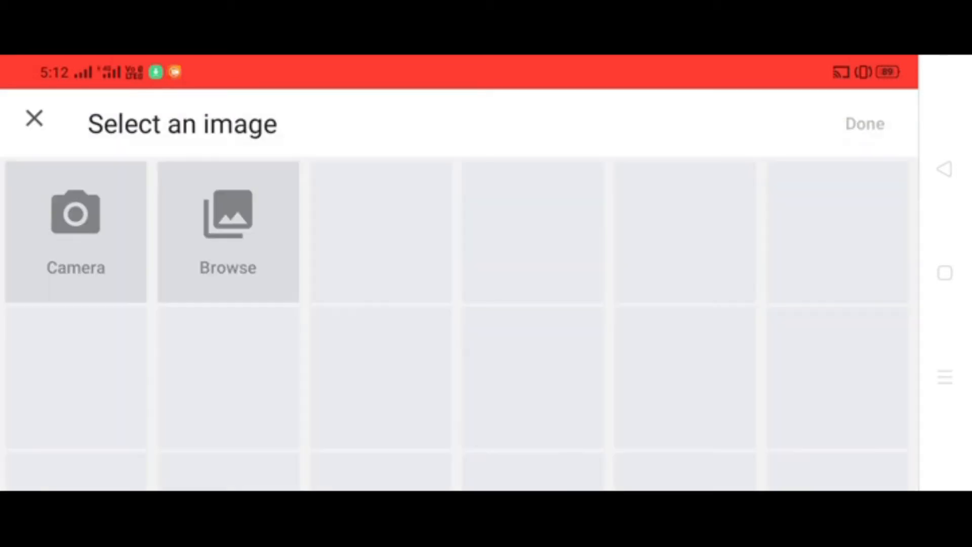
pyautogui.click(228, 232)
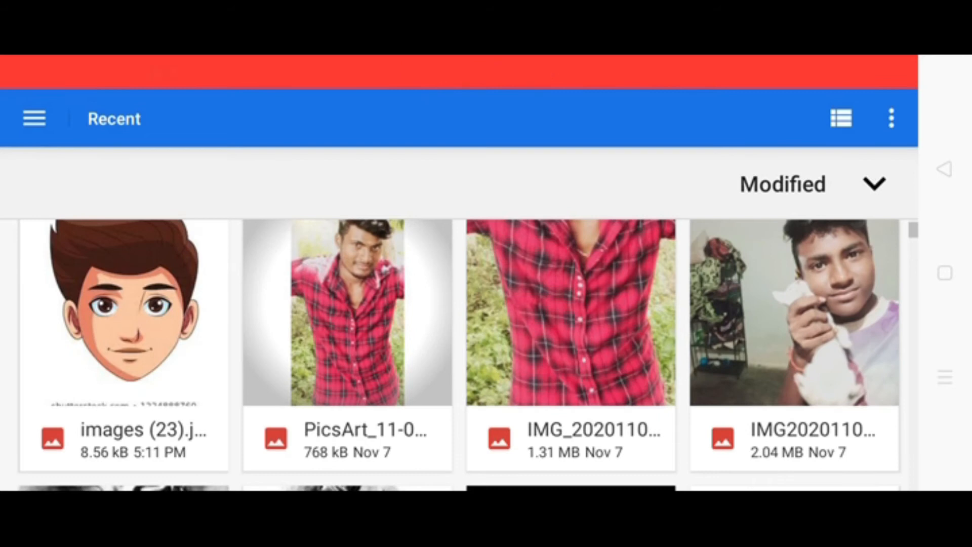
pyautogui.click(124, 314)
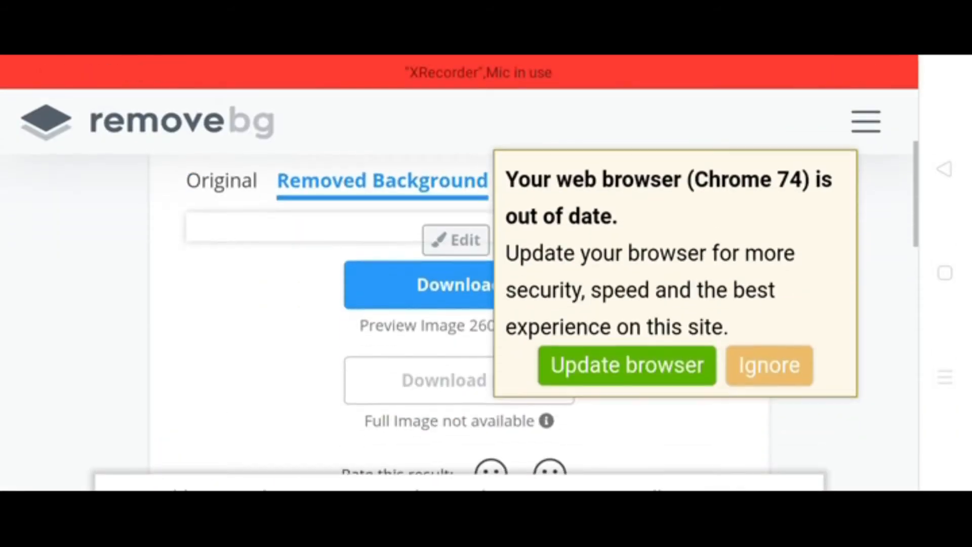
pyautogui.scroll(-5, 334, 324)
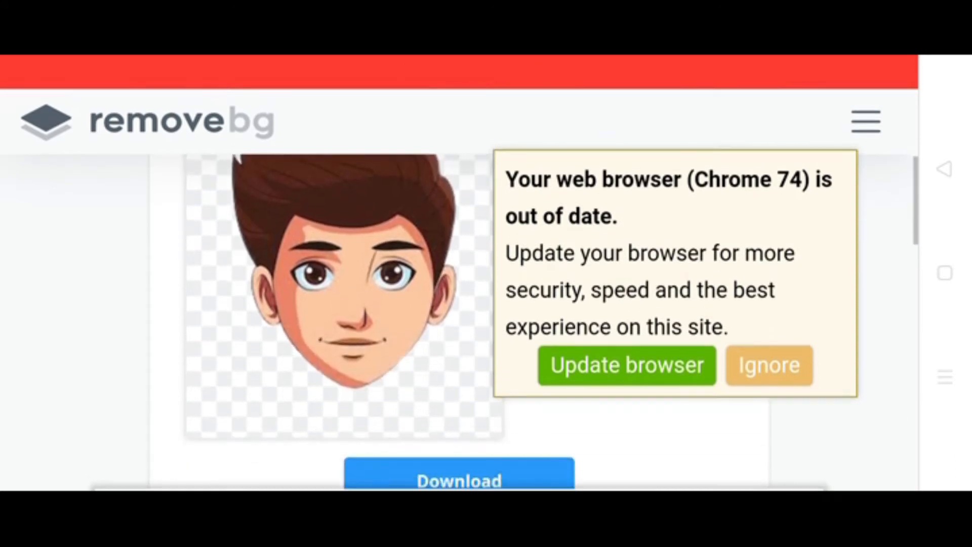
pyautogui.click(430, 368)
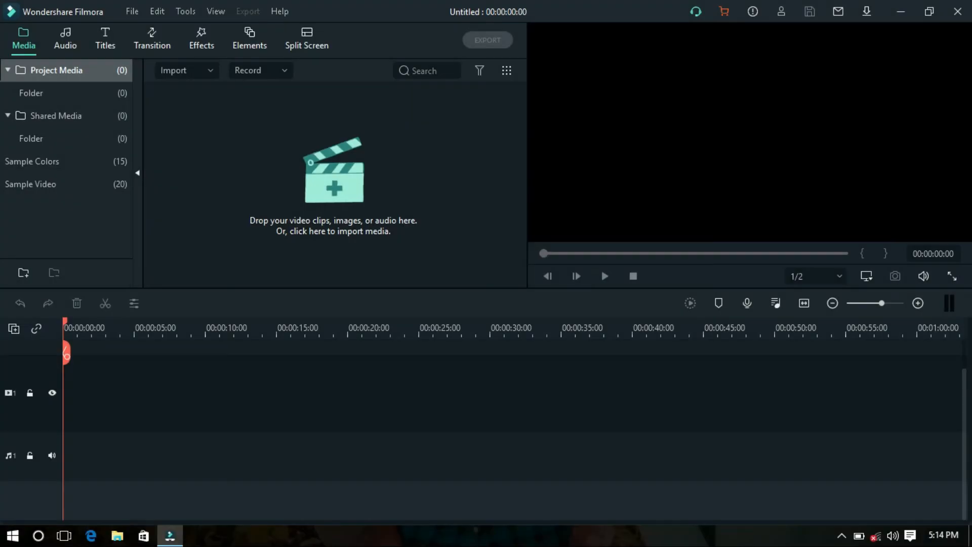
# In Wondershare Filmora, import Pexels Videos 2364298 and images__21_-removebg-preview.png from the Documents folder into the project media.
pyautogui.click(118, 537)
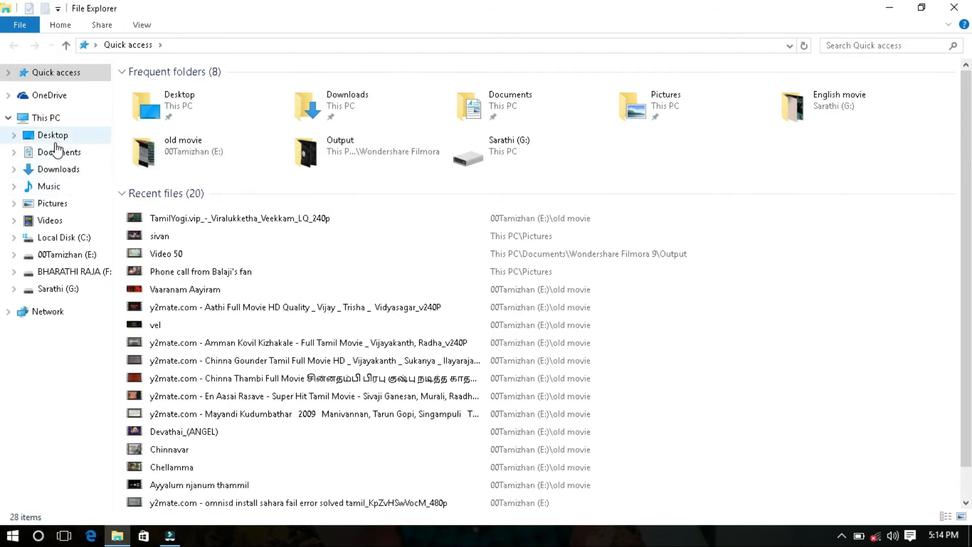
pyautogui.click(74, 154)
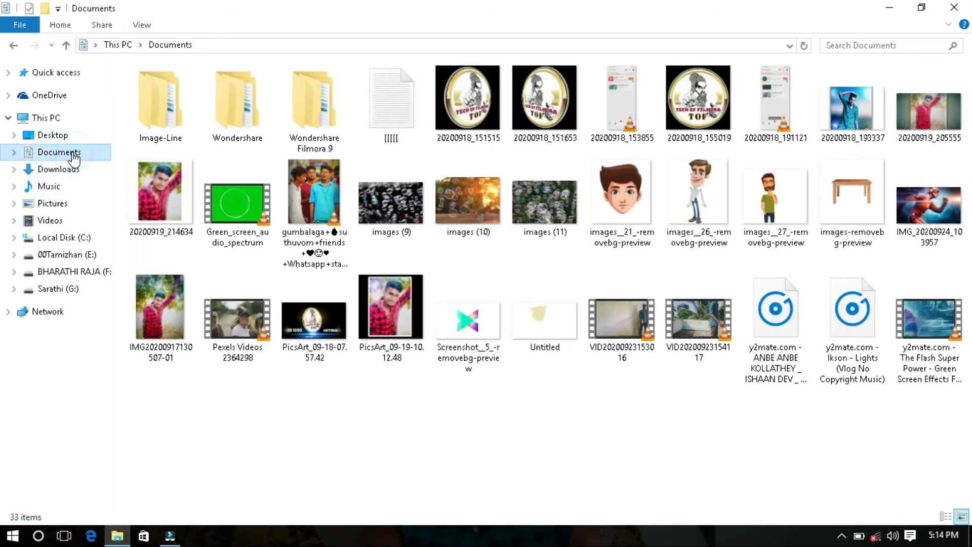
pyautogui.click(639, 197)
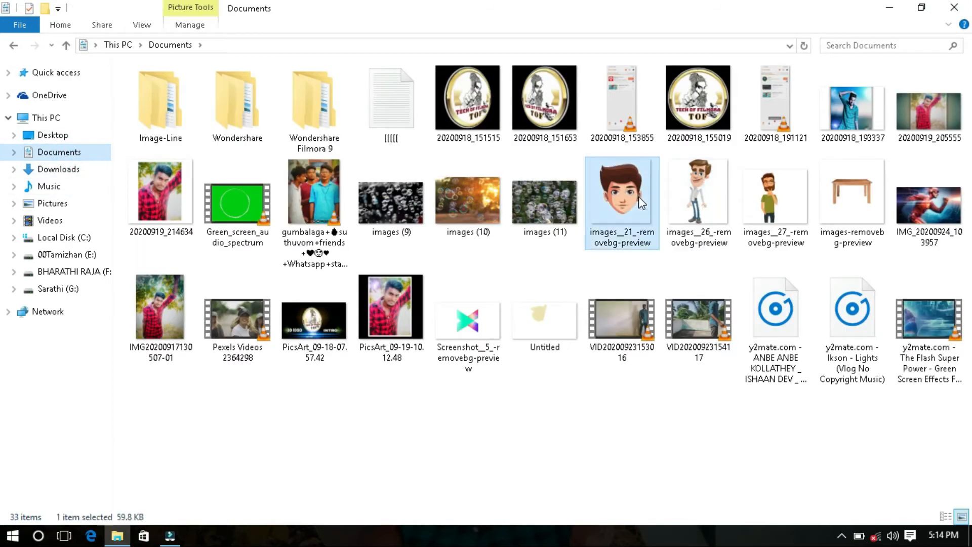
pyautogui.keyDown('ctrl'); pyautogui.click(235, 325); pyautogui.keyUp('ctrl')
pyautogui.moveTo(235, 325); pyautogui.dragTo(326, 163)
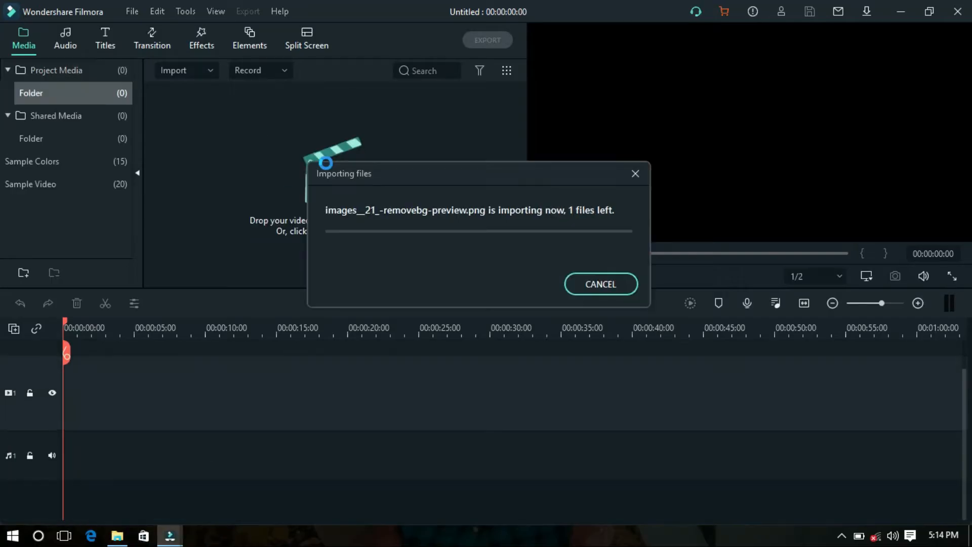
pyautogui.click(271, 193)
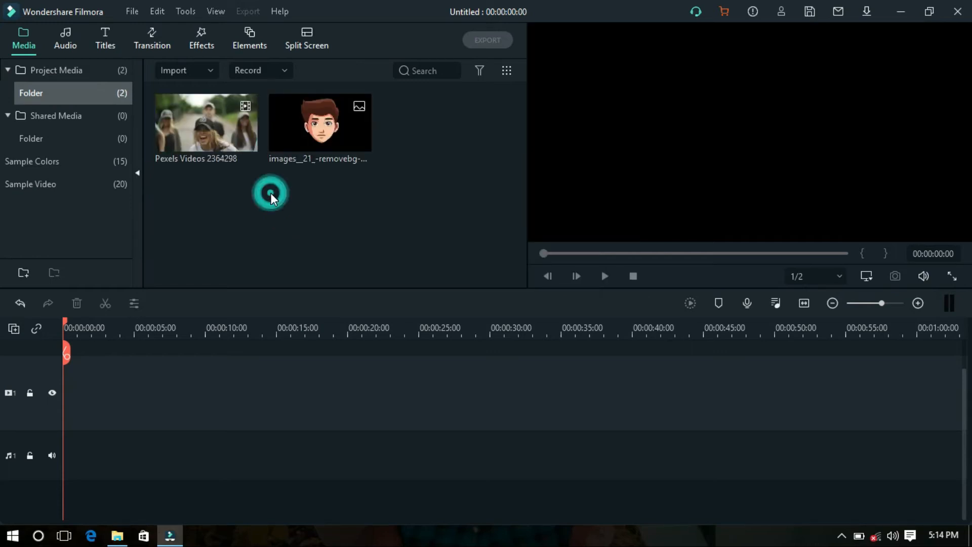
# Place Pexels Videos 2364298 at the start of video track 1 and match the project to its 1280 x 720 60fps settings.
pyautogui.moveTo(165, 136); pyautogui.dragTo(54, 387)
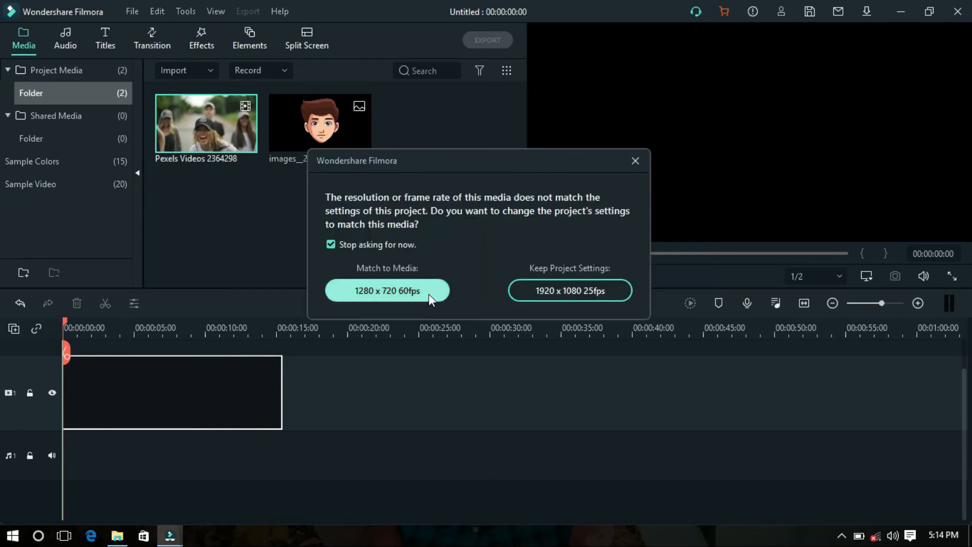
pyautogui.click(413, 293)
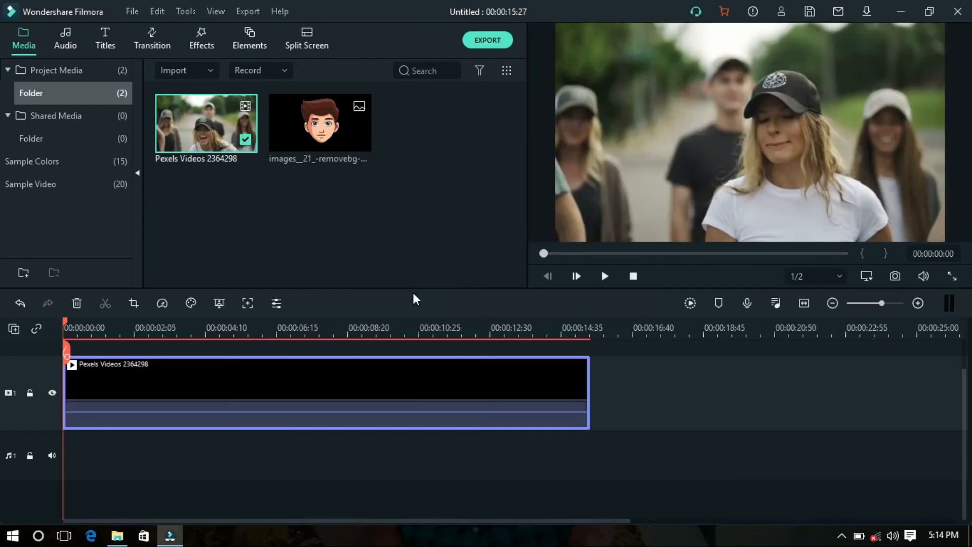
# Split the Pexels clip at 00:00:03:46, where the front woman faces the camera, and delete the opening part.
pyautogui.click(605, 276)
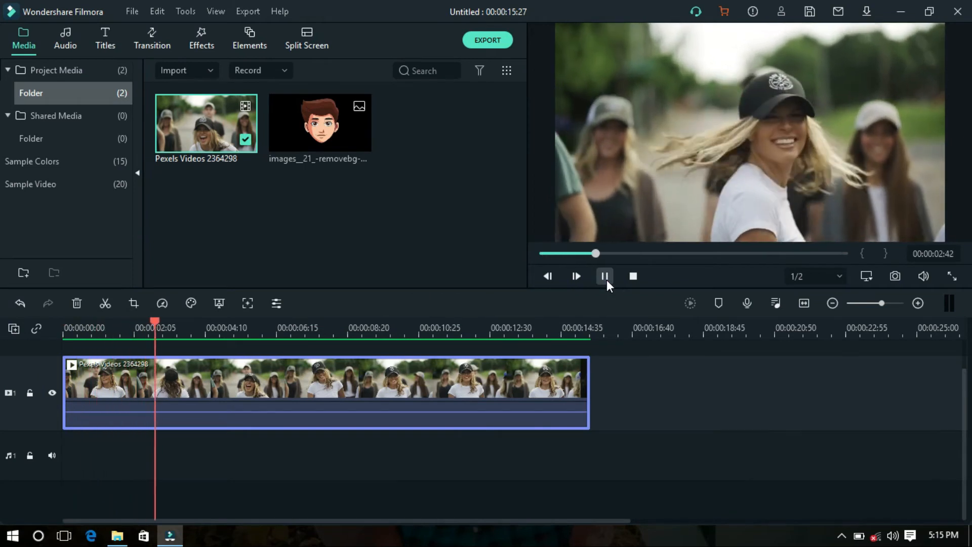
pyautogui.click(606, 279)
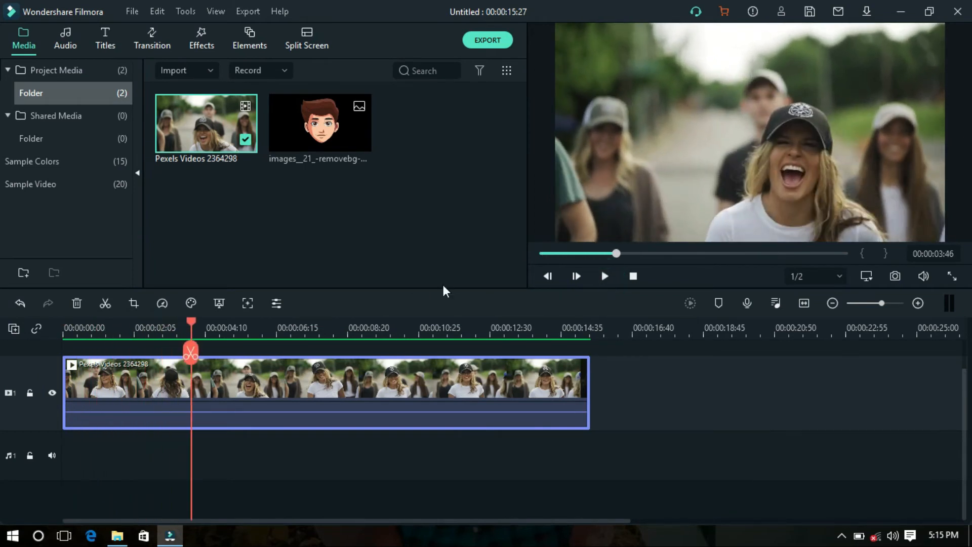
pyautogui.click(108, 302)
pyautogui.click(131, 377)
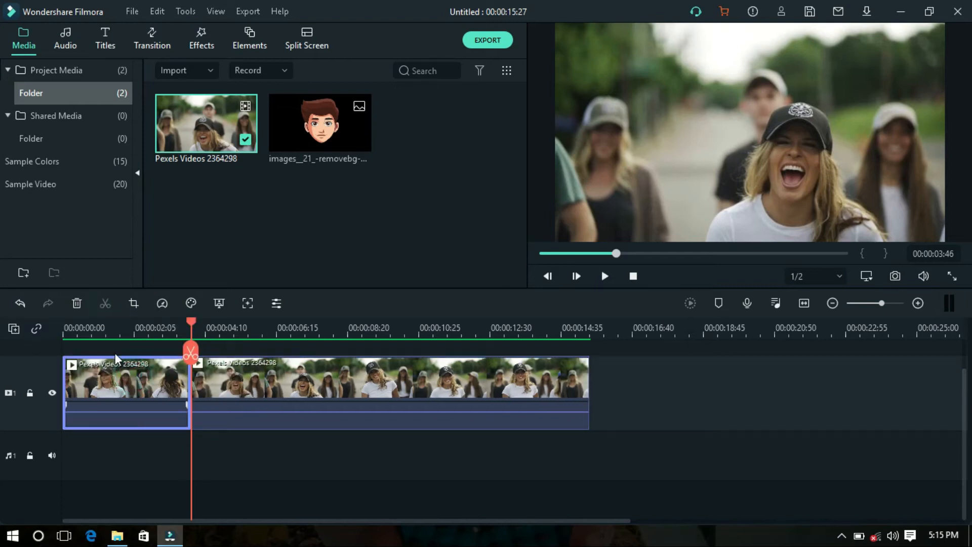
pyautogui.click(77, 304)
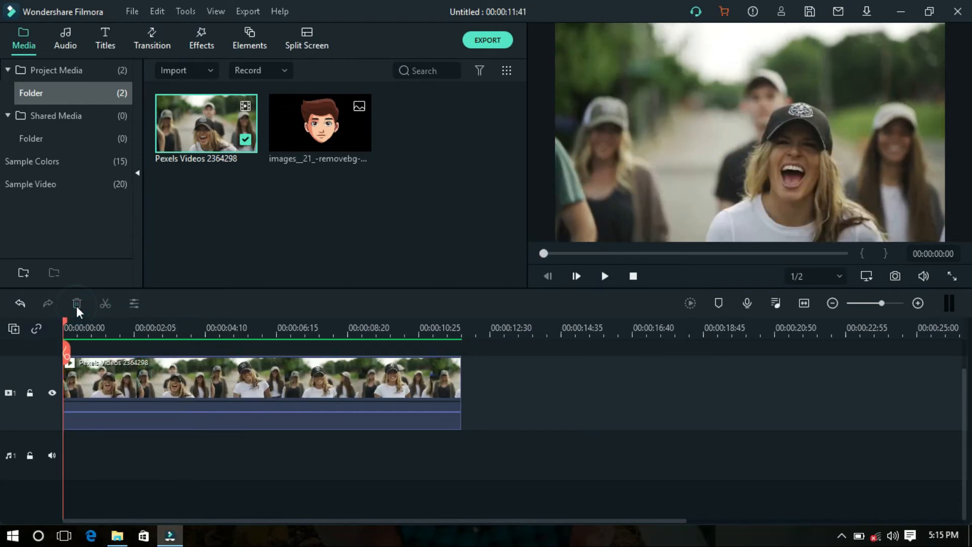
# Enable Motion Tracking on the remaining clip and fit the tracking box around the front woman's face.
pyautogui.click(151, 387)
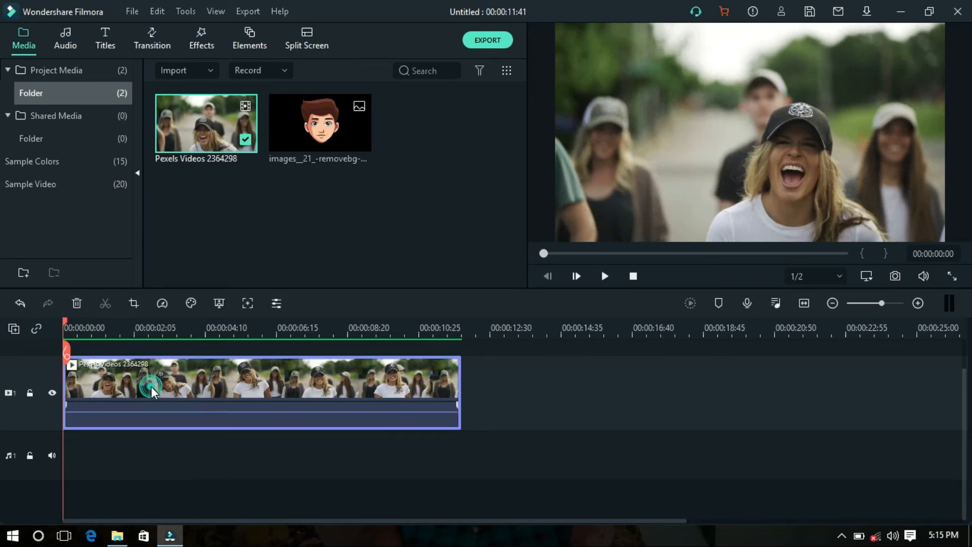
pyautogui.doubleClick(151, 387)
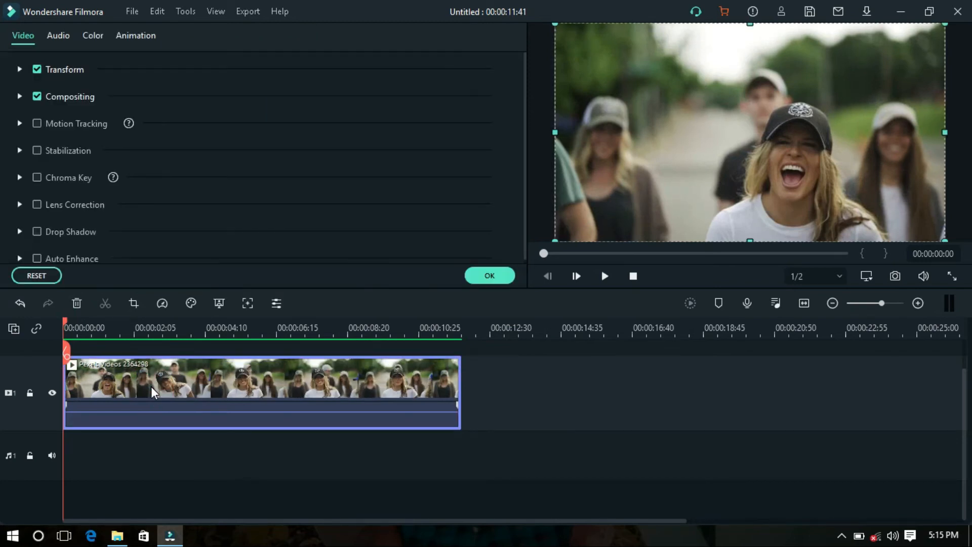
pyautogui.click(37, 127)
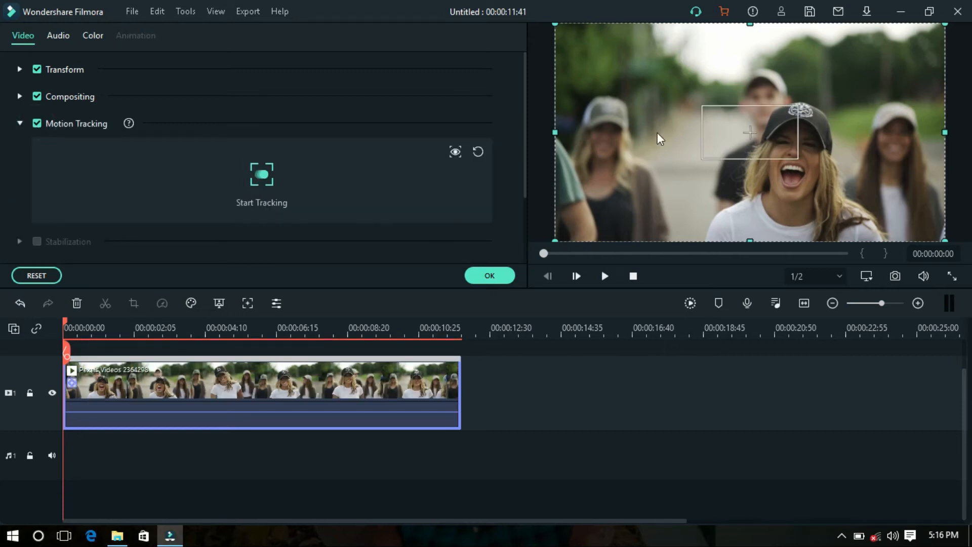
pyautogui.click(722, 146)
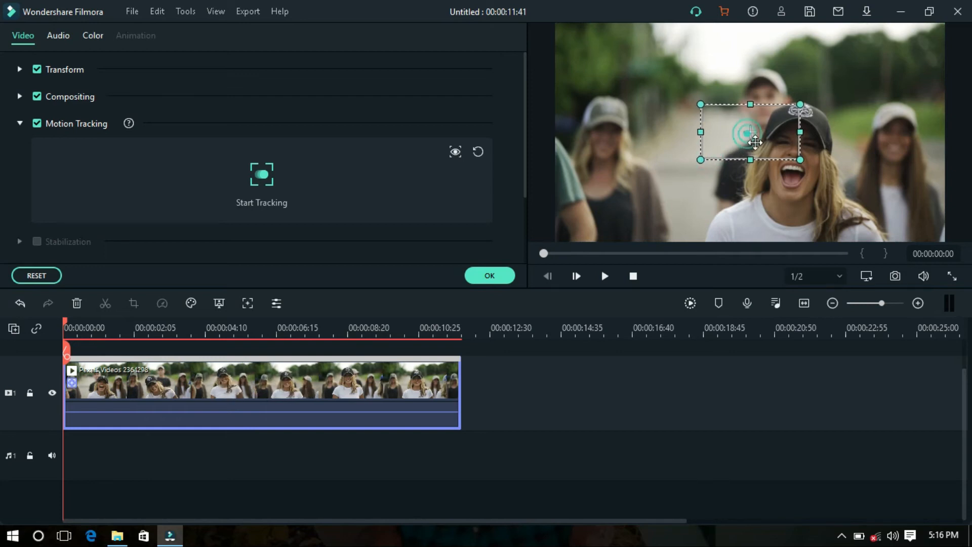
pyautogui.moveTo(771, 154); pyautogui.dragTo(787, 160)
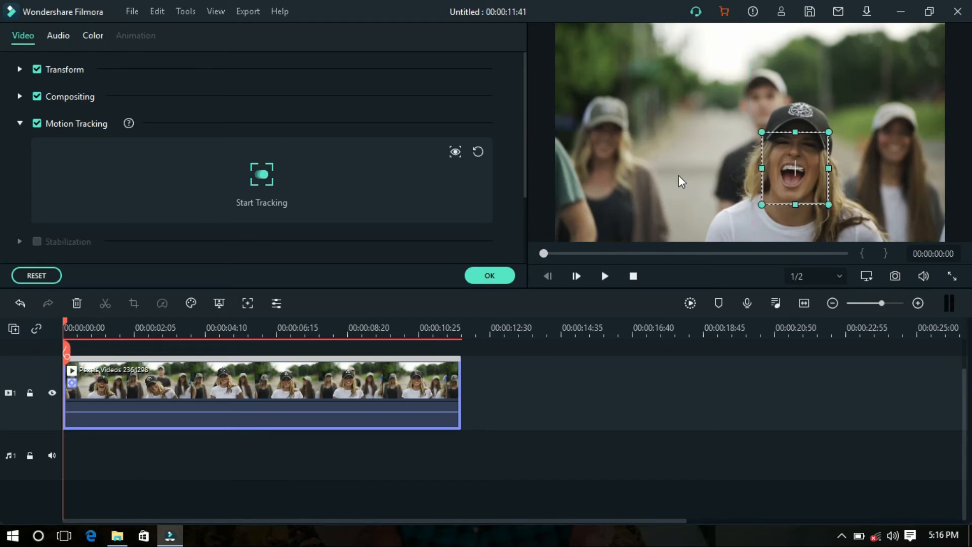
# Run the motion tracking on the front woman's face, apply it to the Pexels clip and render the timeline preview.
pyautogui.click(266, 173)
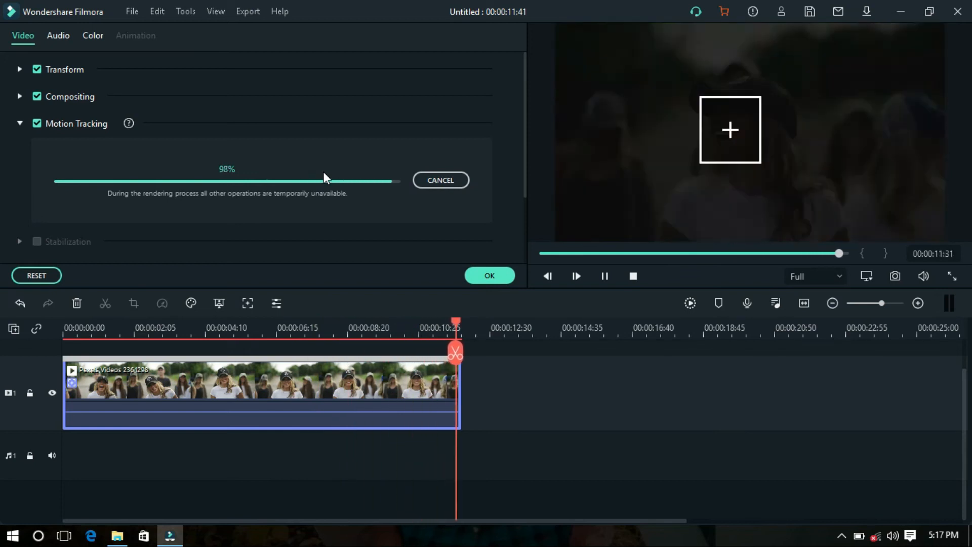
pyautogui.click(500, 278)
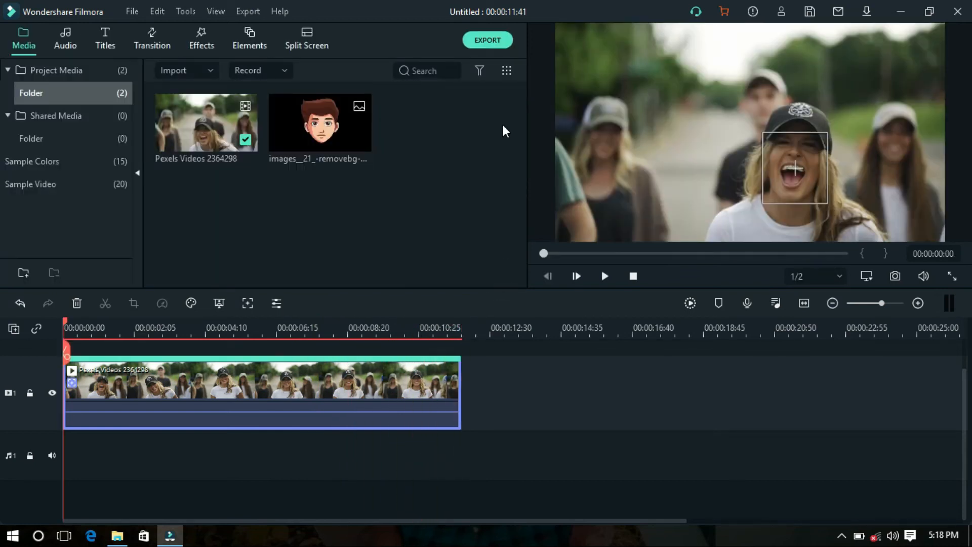
pyautogui.click(692, 304)
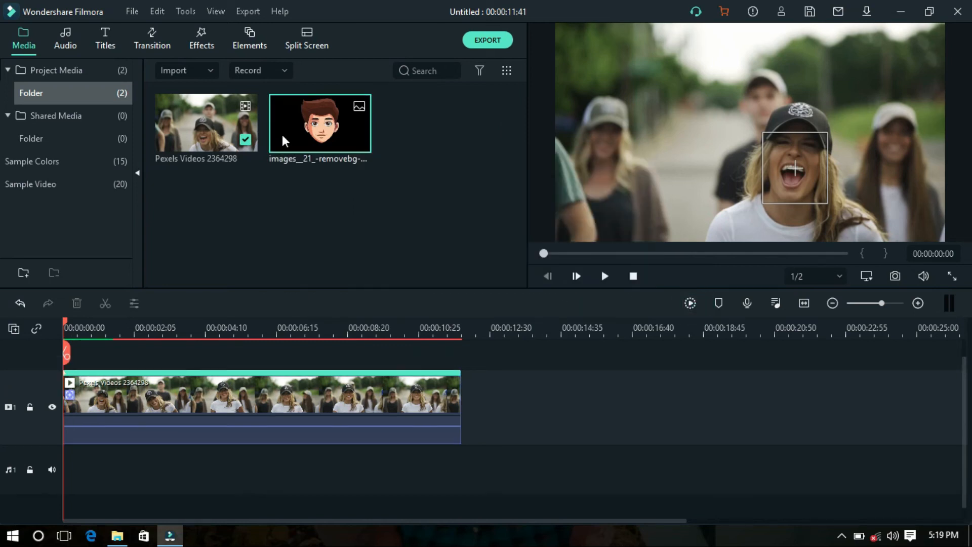
# Place images__21_-removebg-preview at the start of video track 2 and extend it to the end of the Pexels clip.
pyautogui.moveTo(88, 374); pyautogui.dragTo(63, 351)
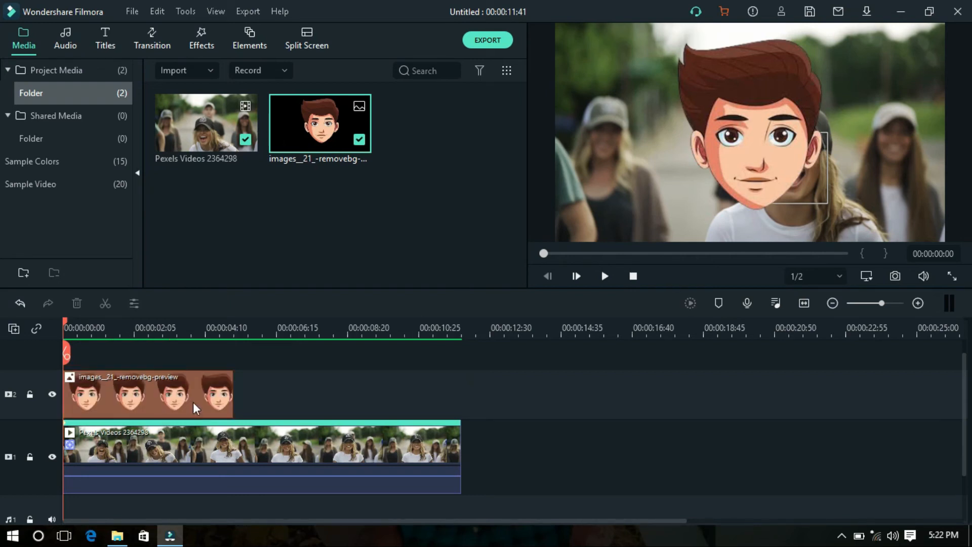
pyautogui.click(196, 408)
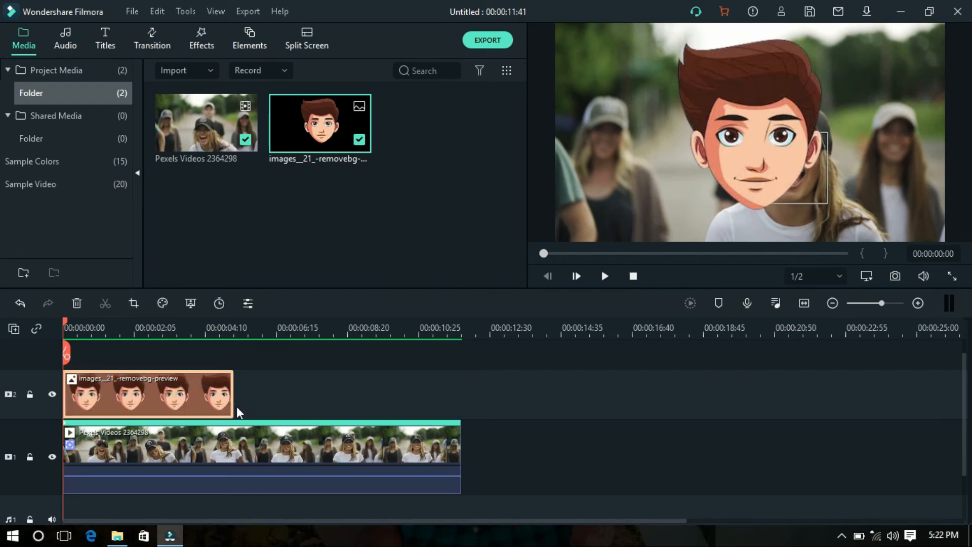
pyautogui.moveTo(233, 403); pyautogui.dragTo(461, 421)
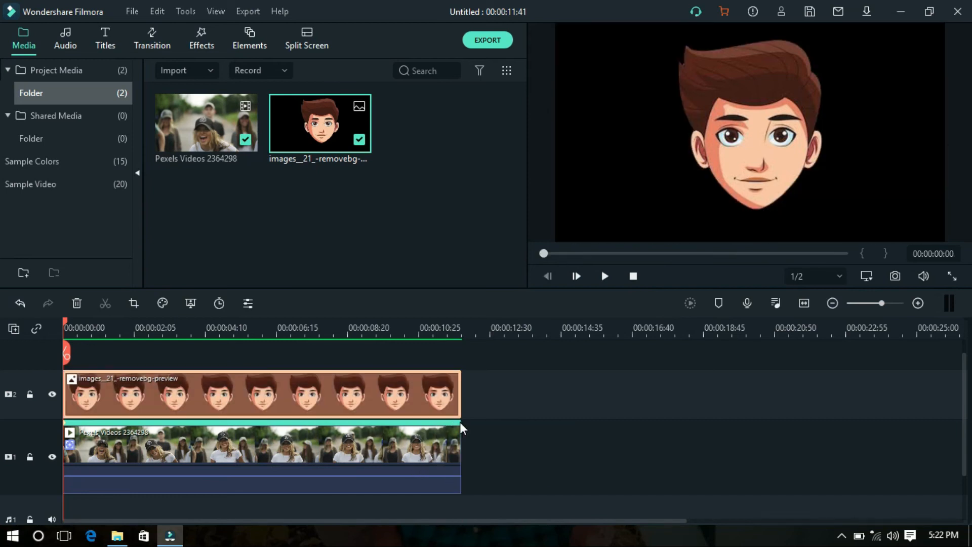
# Shrink the cartoon face image in the preview and position it over the front woman's face and the tracking box.
pyautogui.click(760, 160)
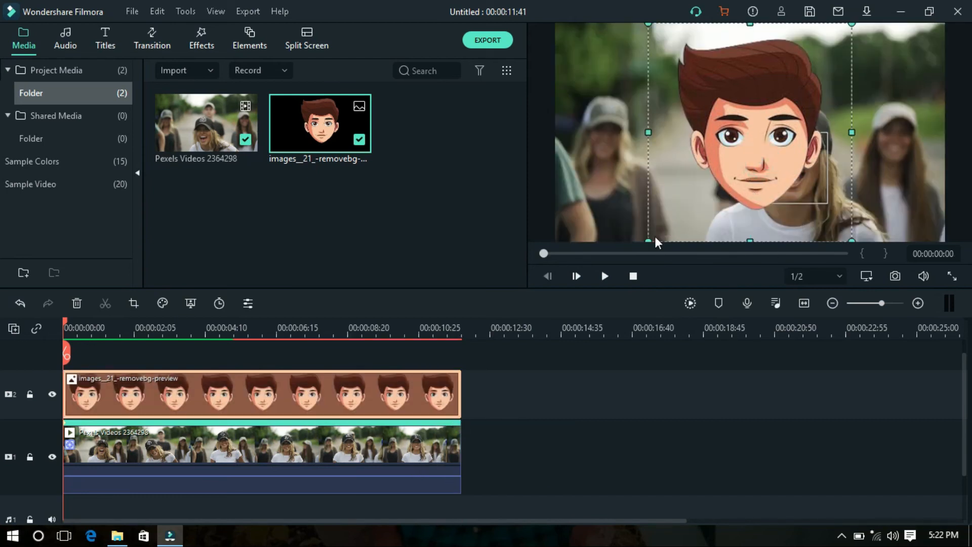
pyautogui.moveTo(648, 241); pyautogui.dragTo(709, 186)
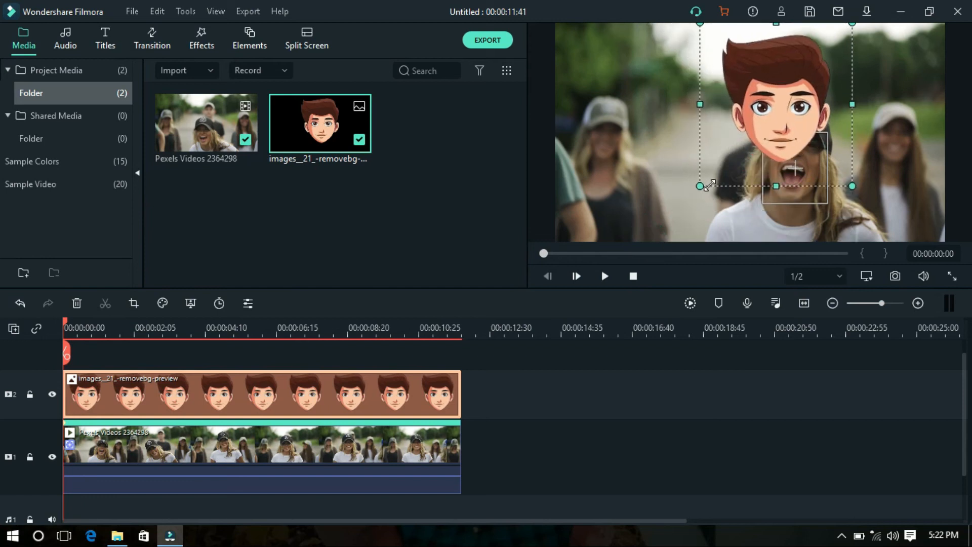
pyautogui.moveTo(793, 97); pyautogui.dragTo(803, 148)
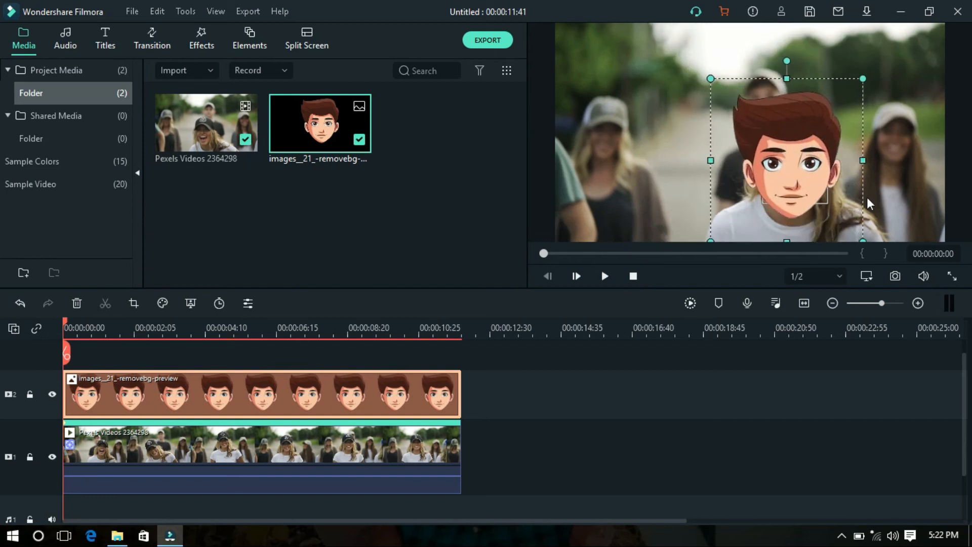
pyautogui.moveTo(862, 240); pyautogui.dragTo(850, 227)
pyautogui.moveTo(778, 154); pyautogui.dragTo(789, 164)
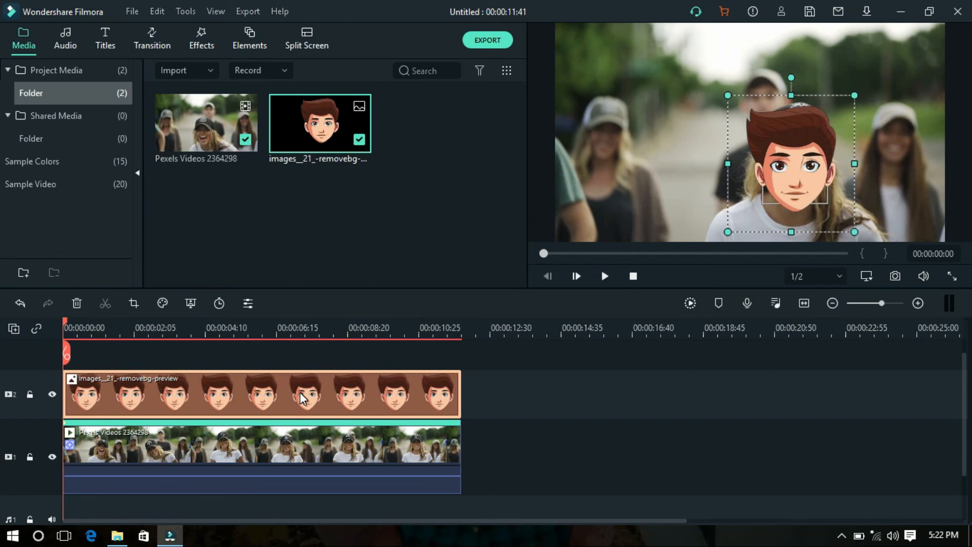
# Link images__21_-removebg-preview to the Pexels clip's motion tracking, apply it, and play the result through to the end.
pyautogui.doubleClick(292, 445)
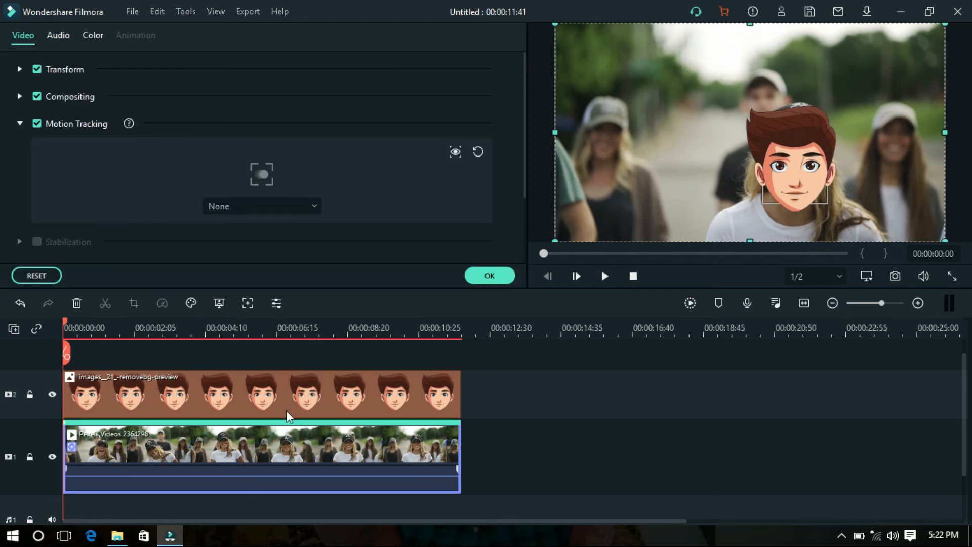
pyautogui.click(245, 209)
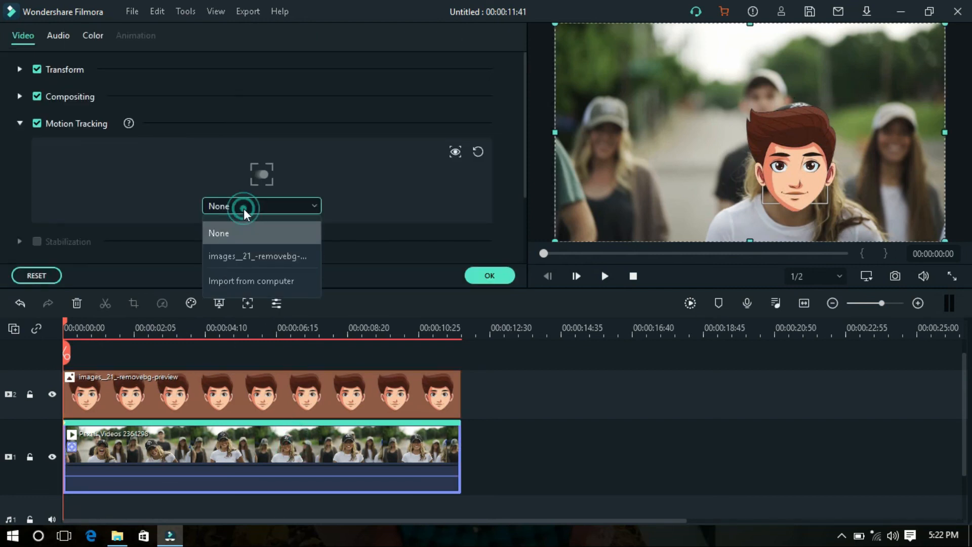
pyautogui.click(248, 251)
pyautogui.click(489, 275)
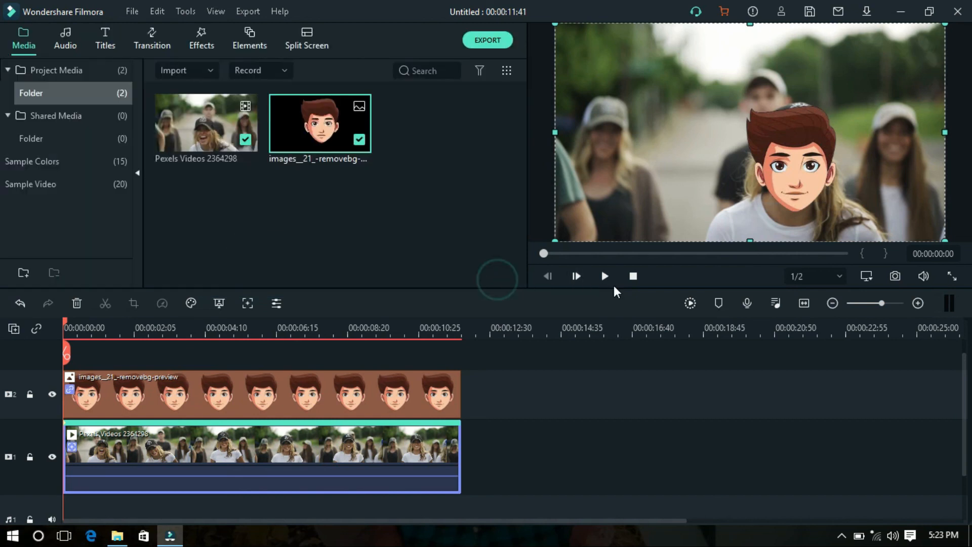
pyautogui.click(605, 276)
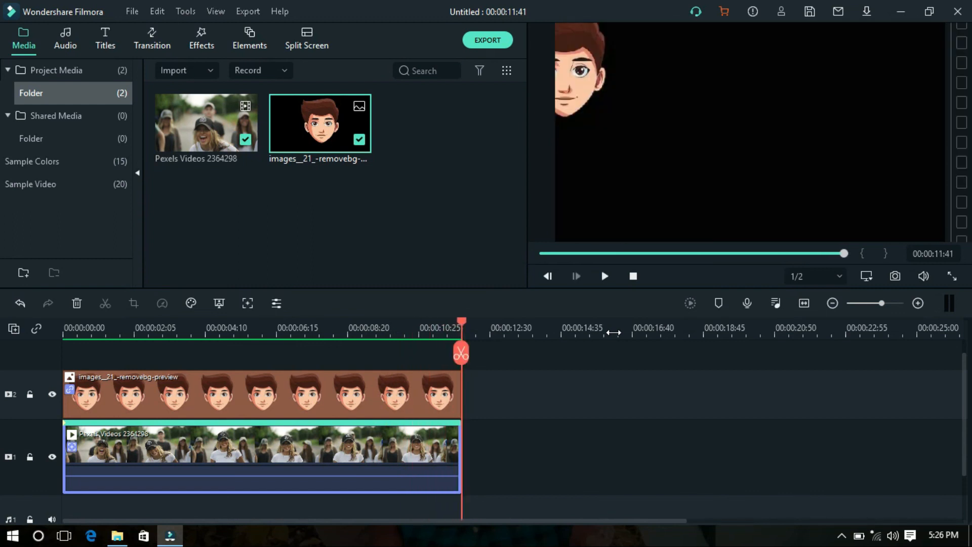
pyautogui.click(633, 277)
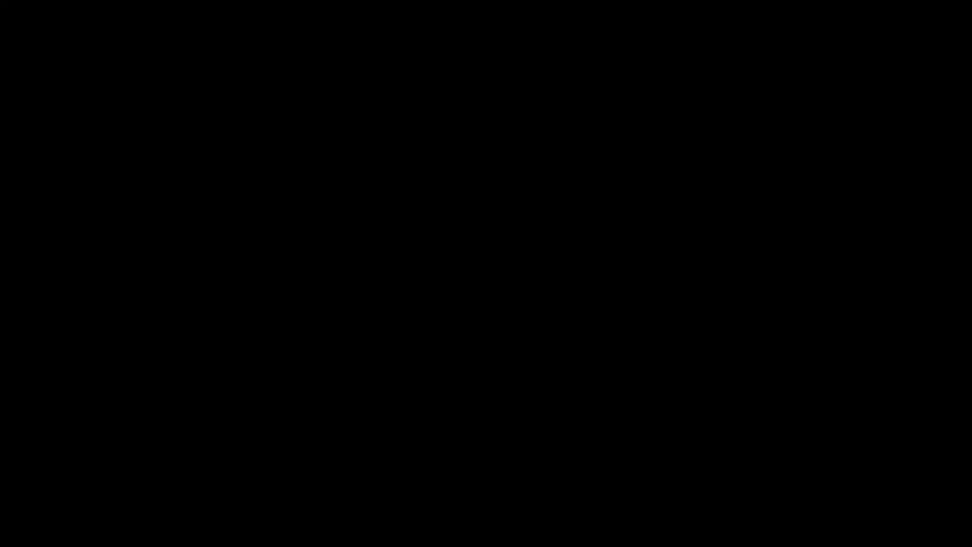